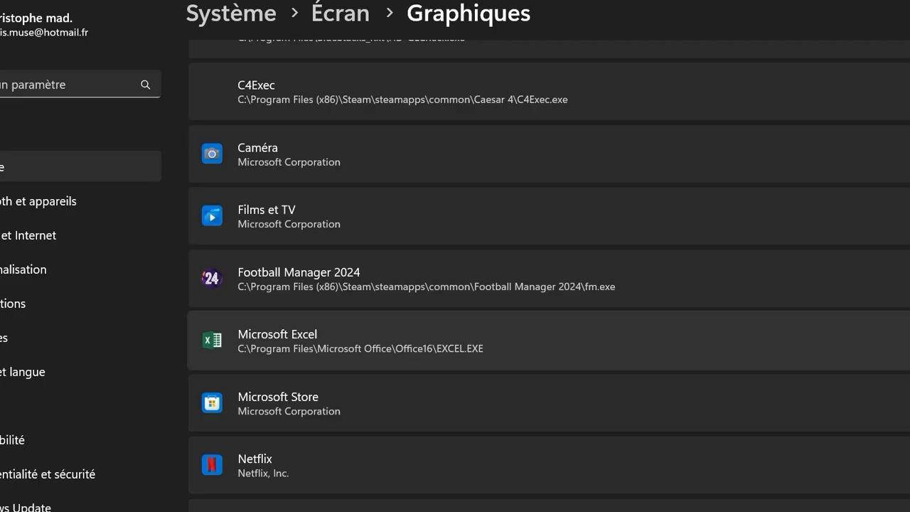
Set the GPU preference of Microsoft Excel to Hautes performances (AMD Radeon(TM) Vega 8 Graphics)
{"action": "left_click", "coordinate": [549, 341]}
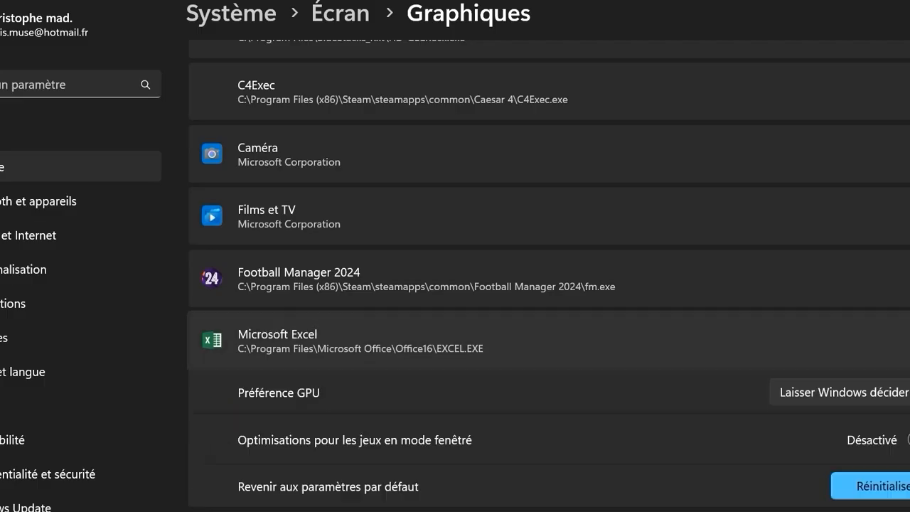
{"action": "left_click", "coordinate": [869, 394]}
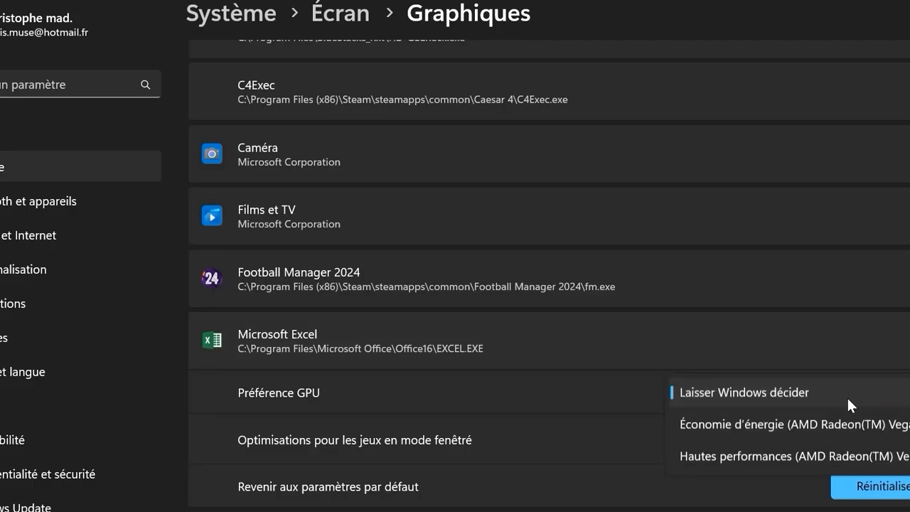
{"action": "left_click", "coordinate": [826, 455]}
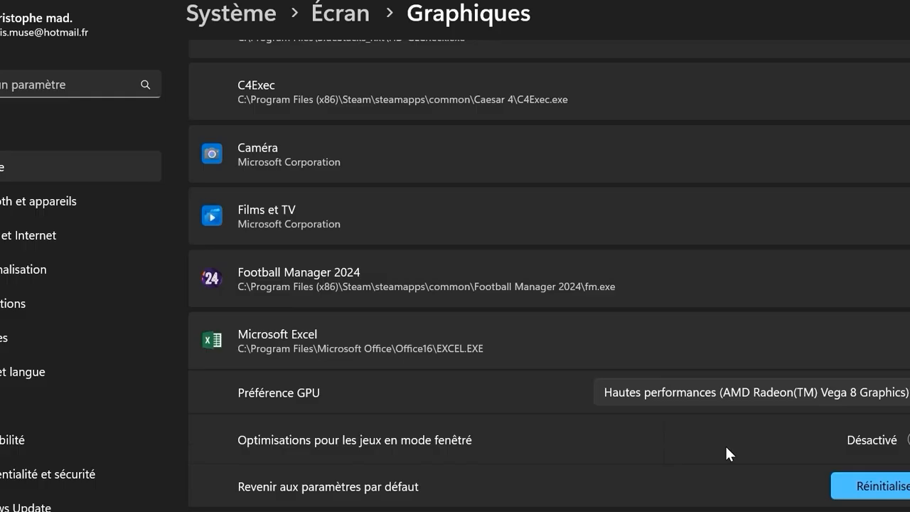
Start adding a desktop application to the custom graphics list and browse up to the root of the C: drive
{"action": "scroll", "coordinate": [550, 285], "scroll_direction": "down", "scroll_amount": 3}
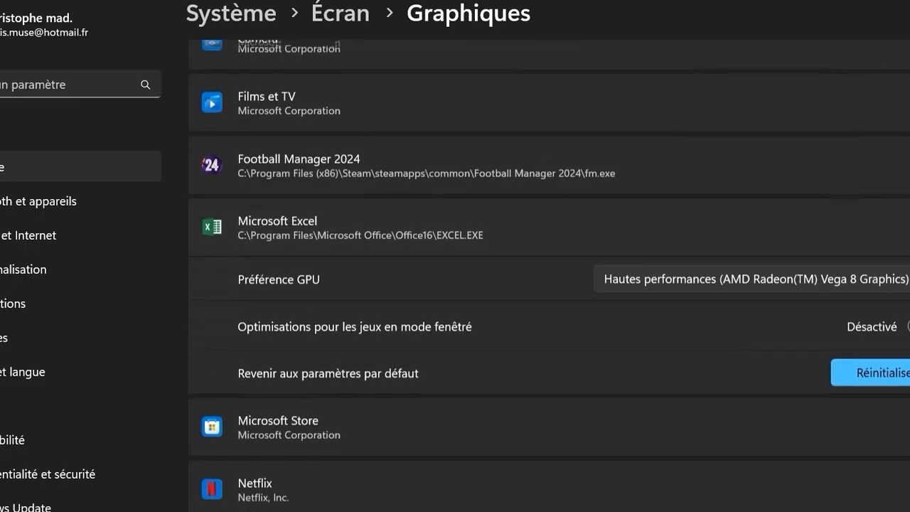
{"action": "scroll", "coordinate": [549, 285], "scroll_direction": "down", "scroll_amount": 5}
{"action": "scroll", "coordinate": [549, 285], "scroll_direction": "up", "scroll_amount": 10}
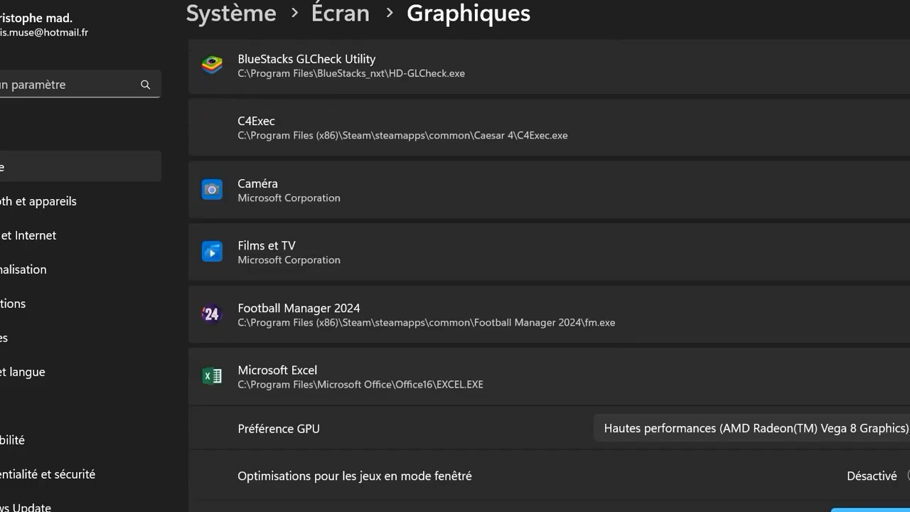
{"action": "scroll", "coordinate": [550, 276], "scroll_direction": "down", "scroll_amount": 7}
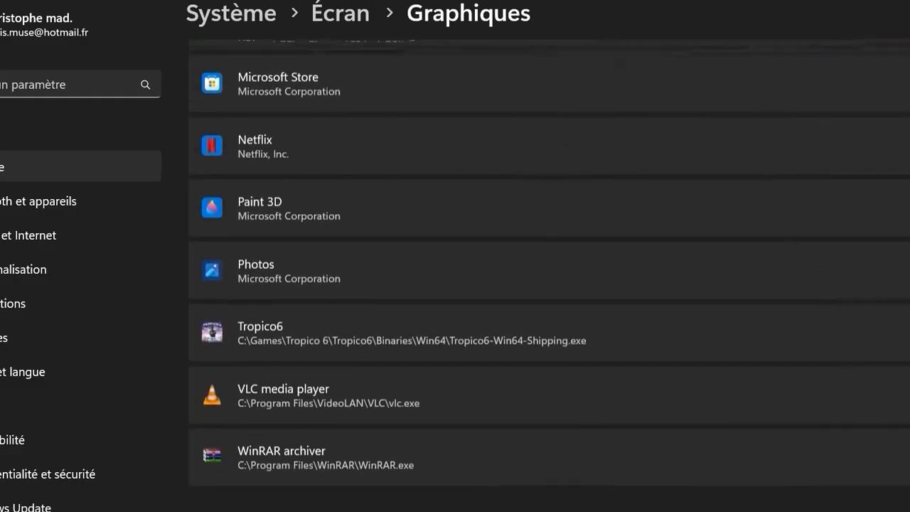
{"action": "scroll", "coordinate": [550, 276], "scroll_direction": "up", "scroll_amount": 10}
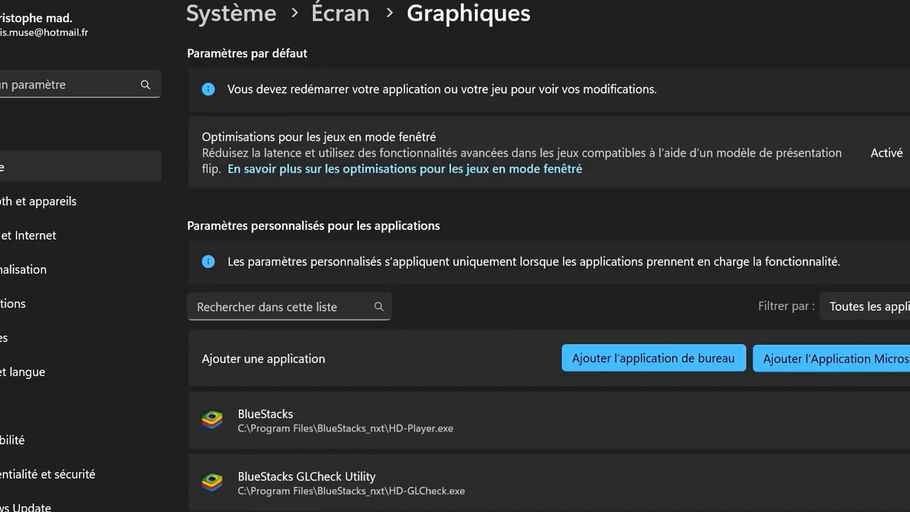
{"action": "left_click", "coordinate": [635, 364]}
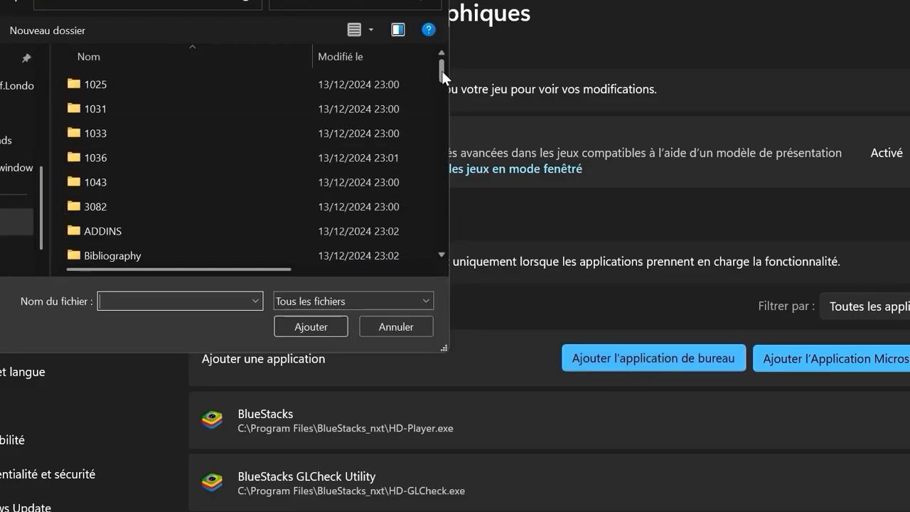
{"action": "mouse_move", "coordinate": [442, 70]}
{"action": "left_mouse_down"}
{"action": "mouse_move", "coordinate": [442, 98]}
{"action": "mouse_move", "coordinate": [441, 68]}
{"action": "left_mouse_up"}
{"action": "left_click", "coordinate": [74, 2]}
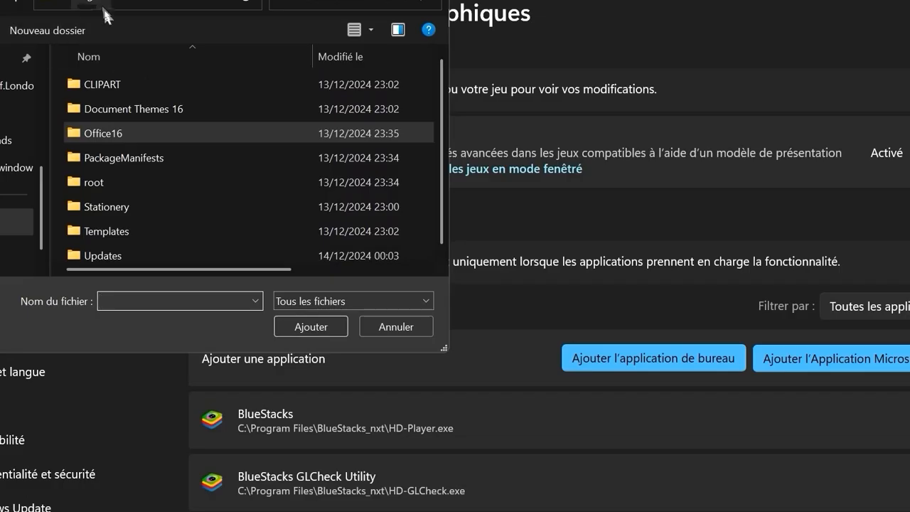
{"action": "left_click", "coordinate": [78, 3]}
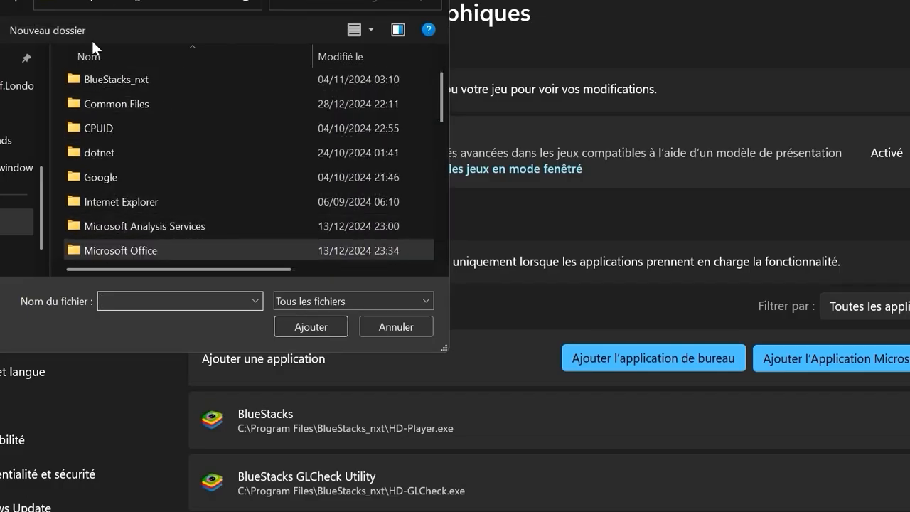
{"action": "left_click", "coordinate": [79, 3]}
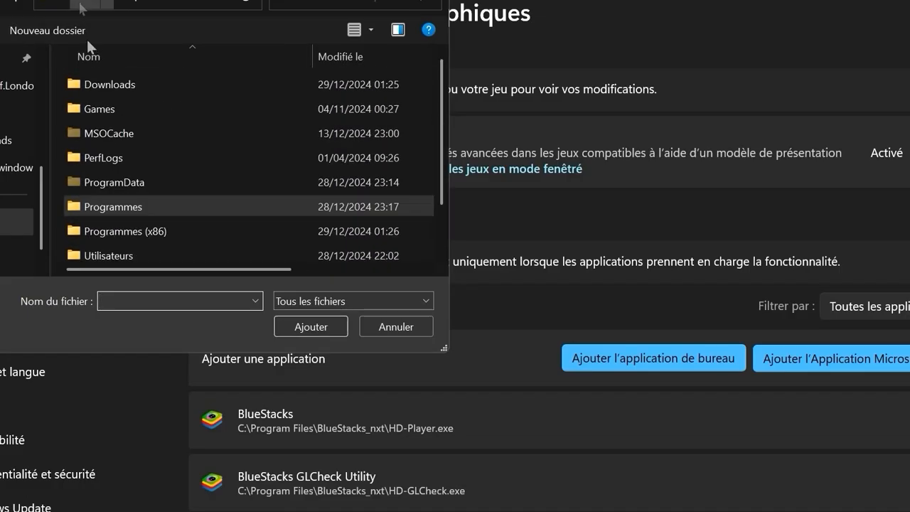
{"action": "left_click", "coordinate": [146, 204]}
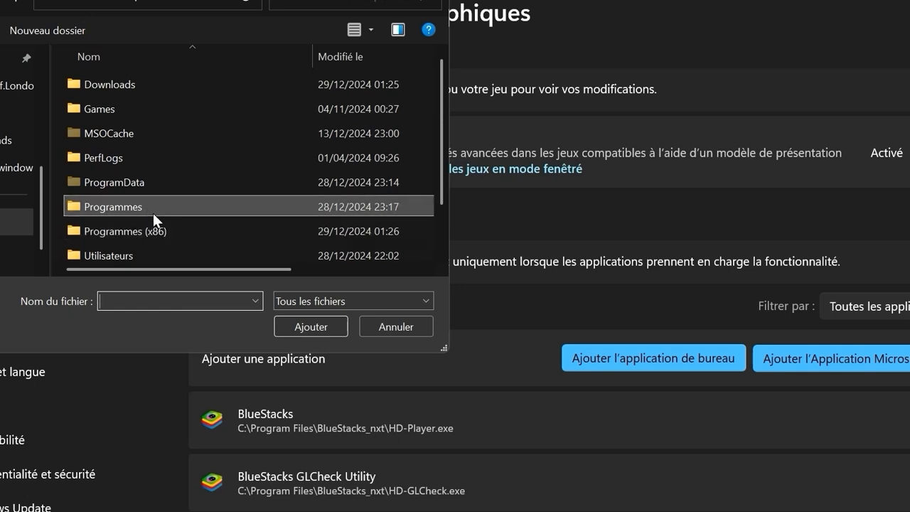
{"action": "double_click", "coordinate": [153, 212]}
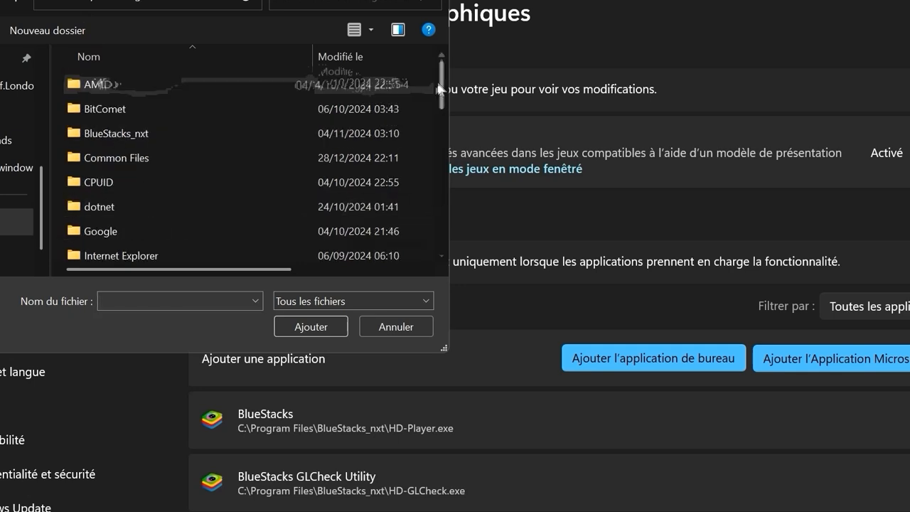
{"action": "mouse_move", "coordinate": [442, 84]}
{"action": "left_mouse_down"}
{"action": "mouse_move", "coordinate": [451, 124]}
{"action": "mouse_move", "coordinate": [452, 92]}
{"action": "left_mouse_up"}
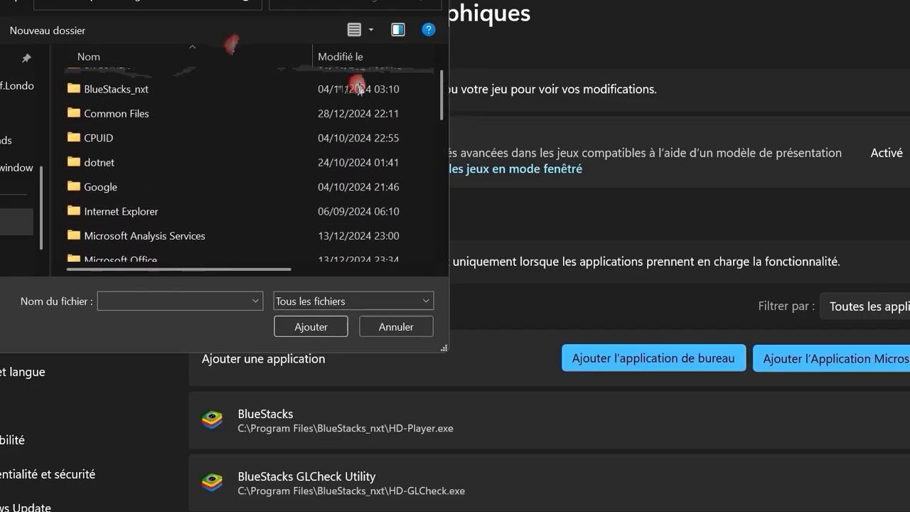
{"action": "left_click", "coordinate": [63, 2]}
{"action": "left_click", "coordinate": [80, 2]}
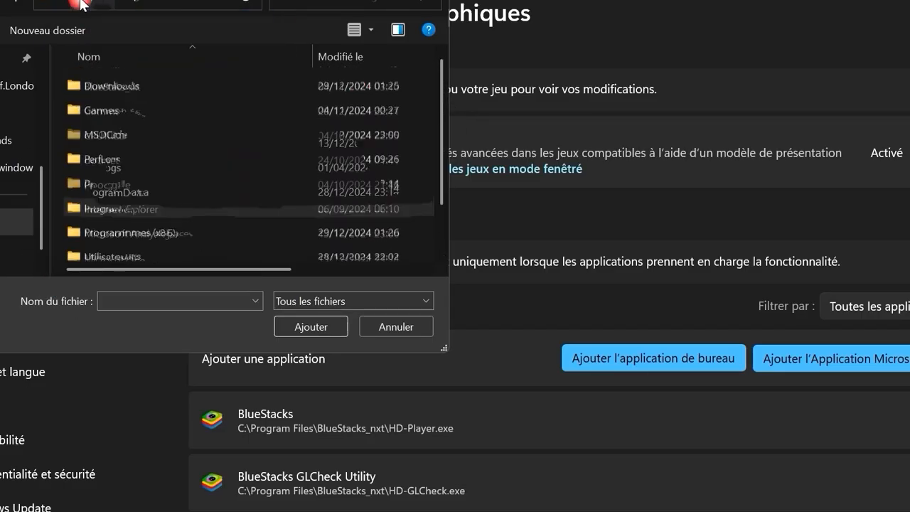
Add pfstudiox from the PhotoFiltre Studio X folder in Programmes (x86) to the graphics application list
{"action": "double_click", "coordinate": [138, 228]}
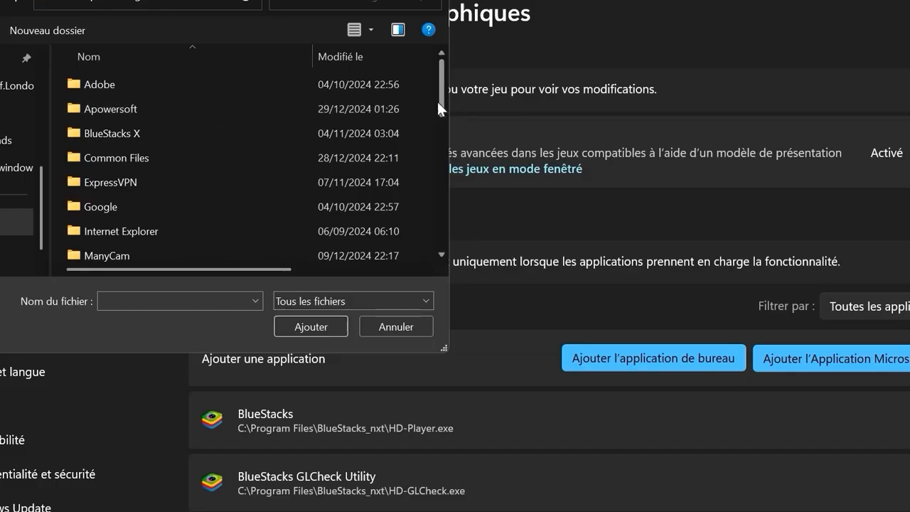
{"action": "left_click_drag", "start_coordinate": [444, 103], "coordinate": [463, 189]}
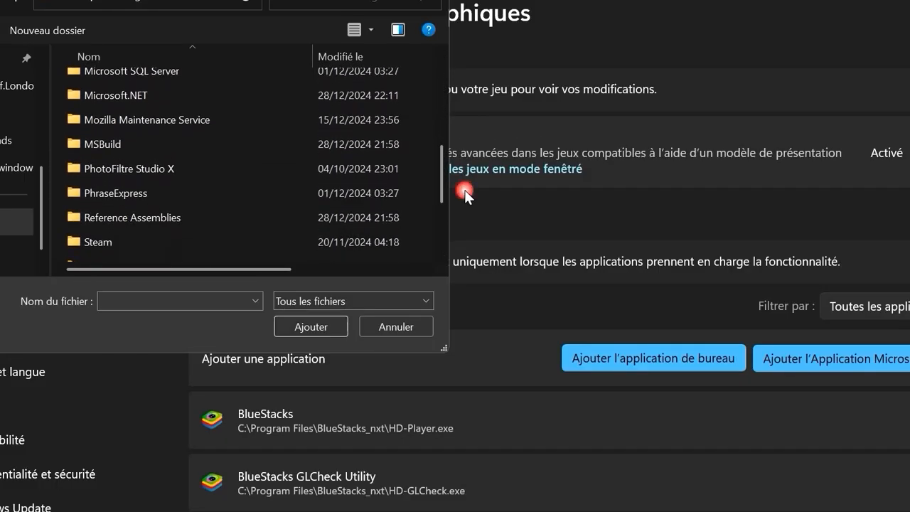
{"action": "double_click", "coordinate": [191, 172]}
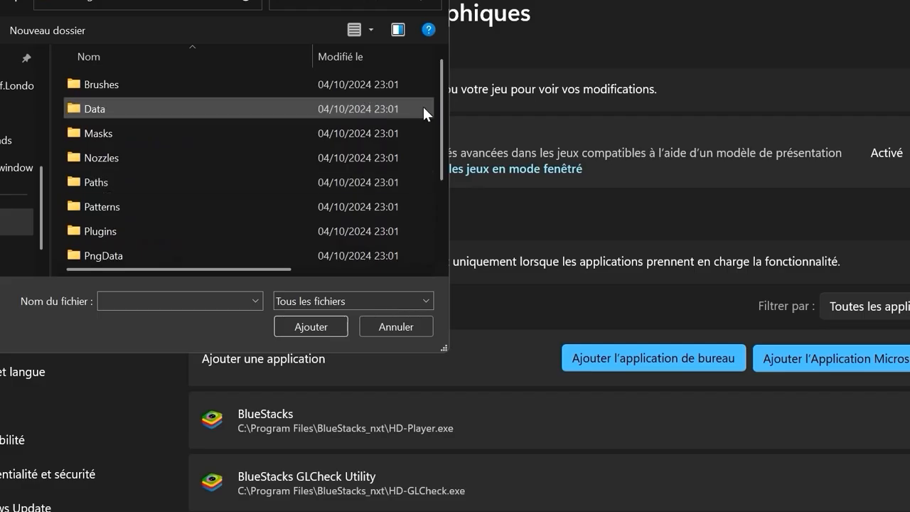
{"action": "left_click_drag", "start_coordinate": [443, 116], "coordinate": [459, 214]}
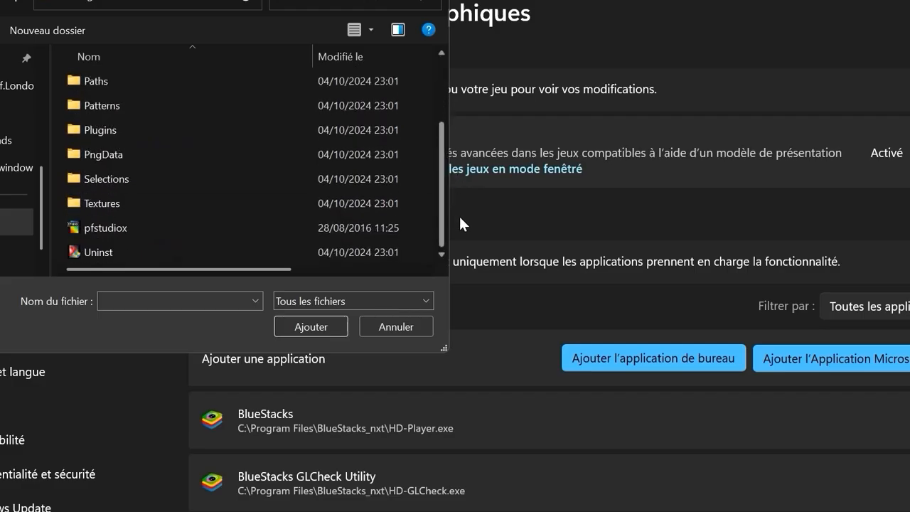
{"action": "double_click", "coordinate": [106, 227]}
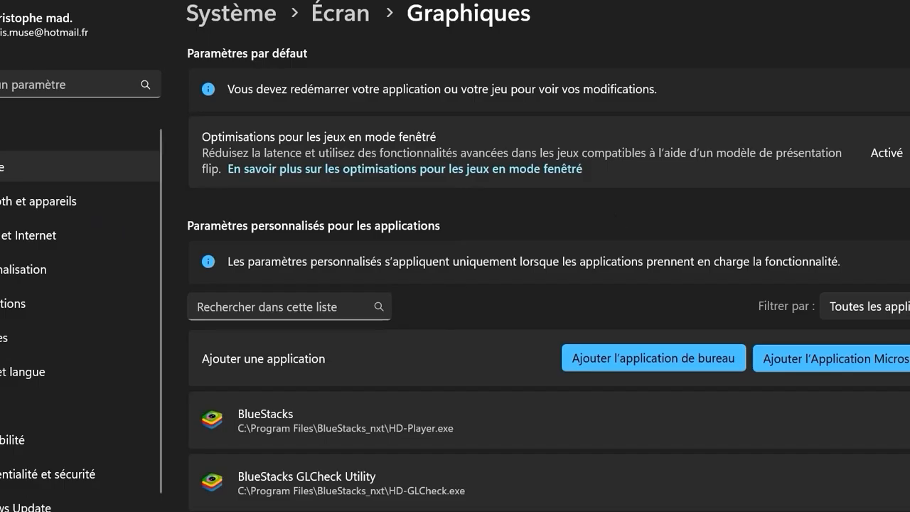
Set the GPU preference of PhotoFiltre Studio X to Hautes performances and toggle its windowed-game optimisations
{"action": "scroll", "coordinate": [549, 275], "scroll_direction": "down", "scroll_amount": 9}
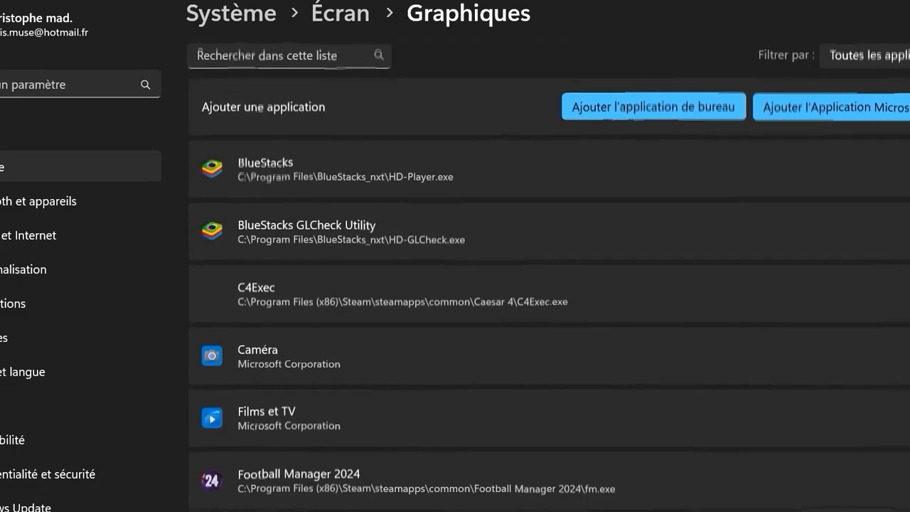
{"action": "scroll", "coordinate": [485, 324], "scroll_direction": "down", "scroll_amount": 3}
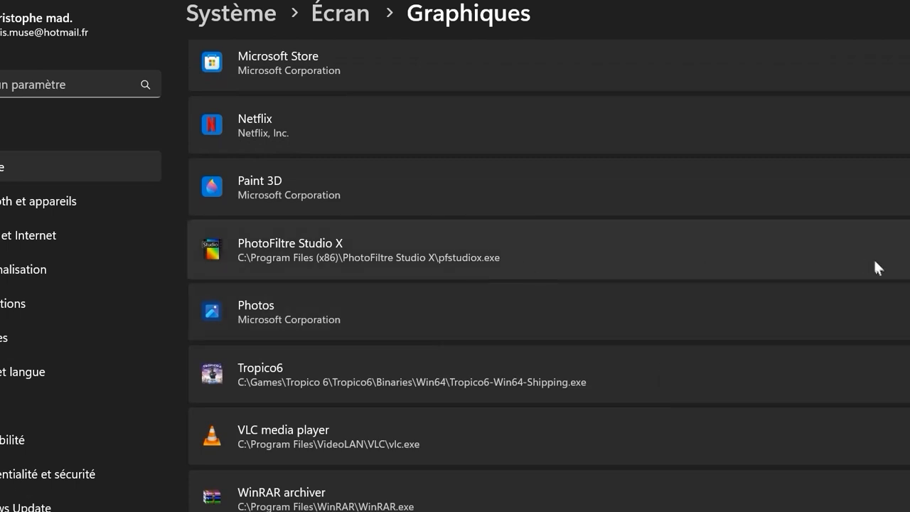
{"action": "left_click", "coordinate": [498, 250]}
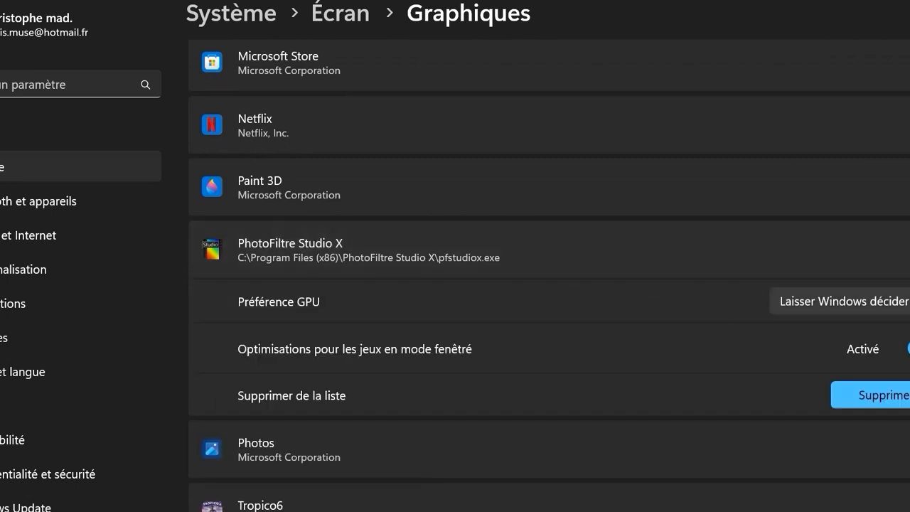
{"action": "left_click", "coordinate": [895, 310]}
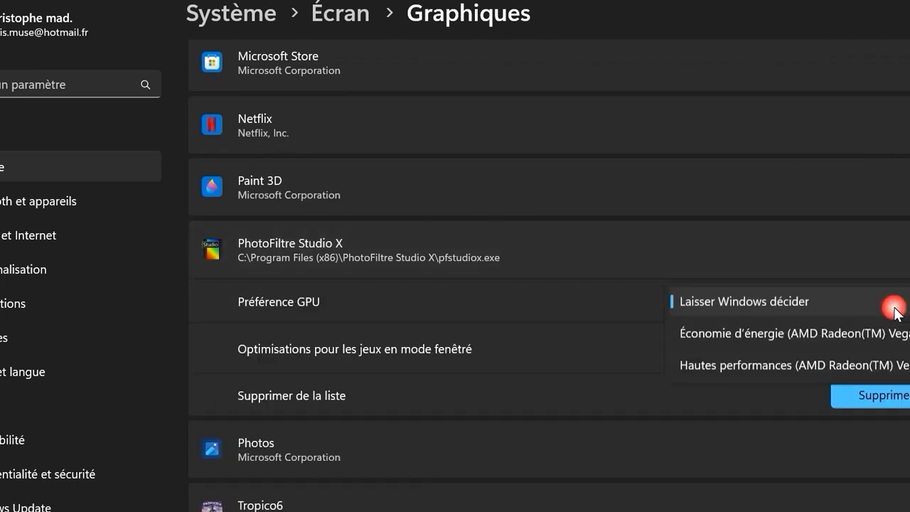
{"action": "left_click", "coordinate": [819, 356]}
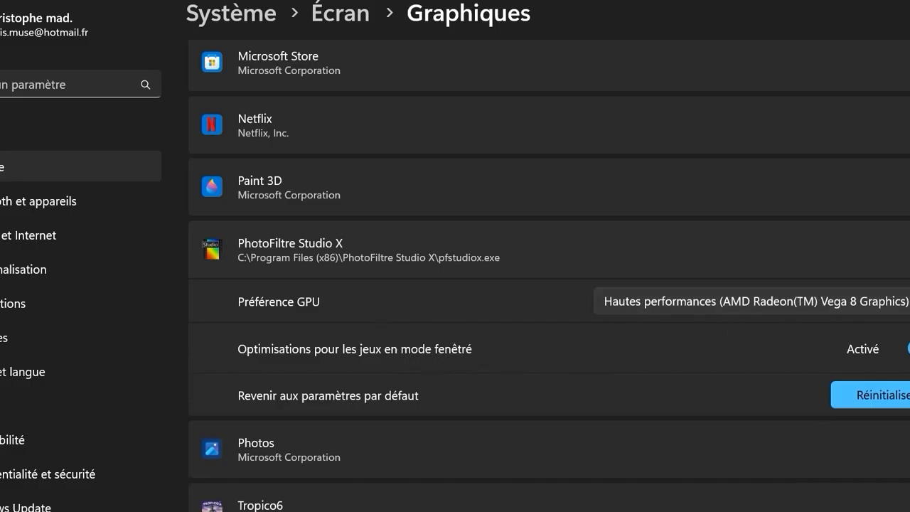
{"action": "left_click", "coordinate": [908, 348]}
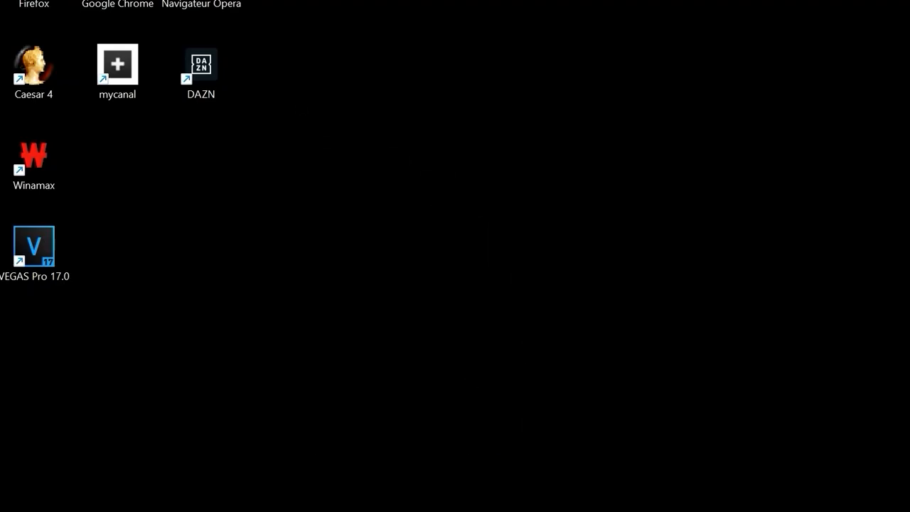
Search Windows for "alimentation" and open the Control Panel page Choisir un mode de gestion d'alimentation
{"action": "key", "text": "super+s"}
{"action": "type", "text": "ali"}
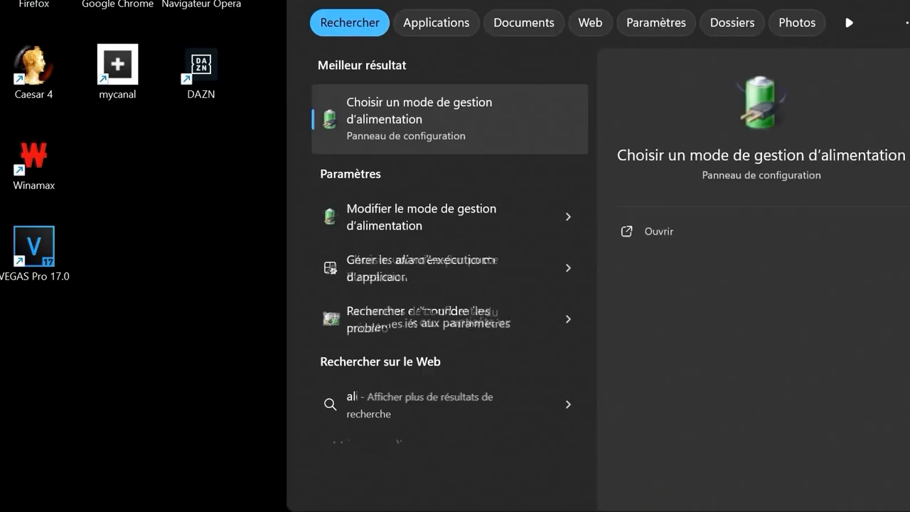
{"action": "type", "text": "mentation"}
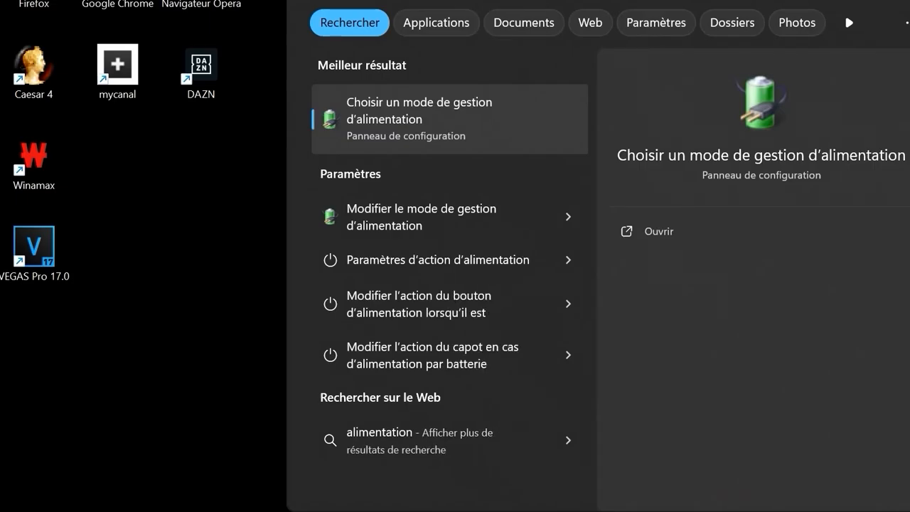
{"action": "left_click", "coordinate": [445, 121]}
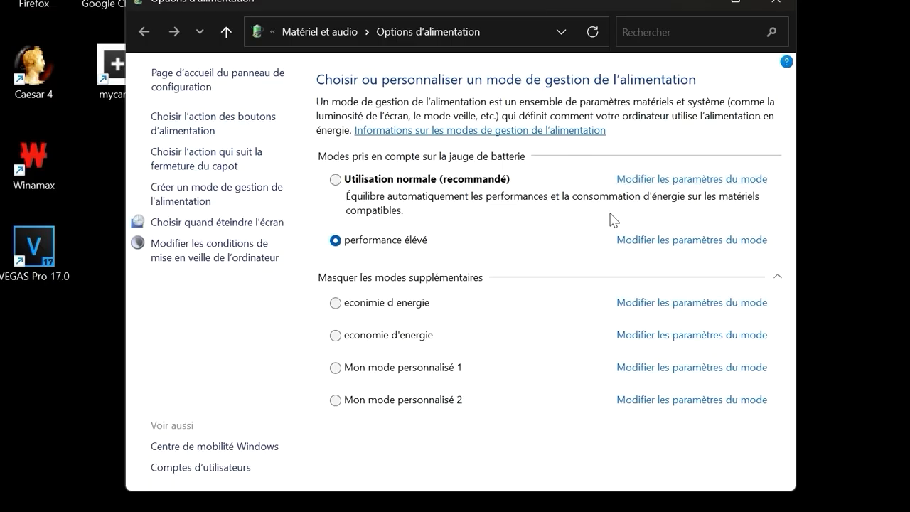
Try to create a power plan named "economie d'energie" based on Économie d'énergie, and return to the power options
{"action": "left_click", "coordinate": [211, 197]}
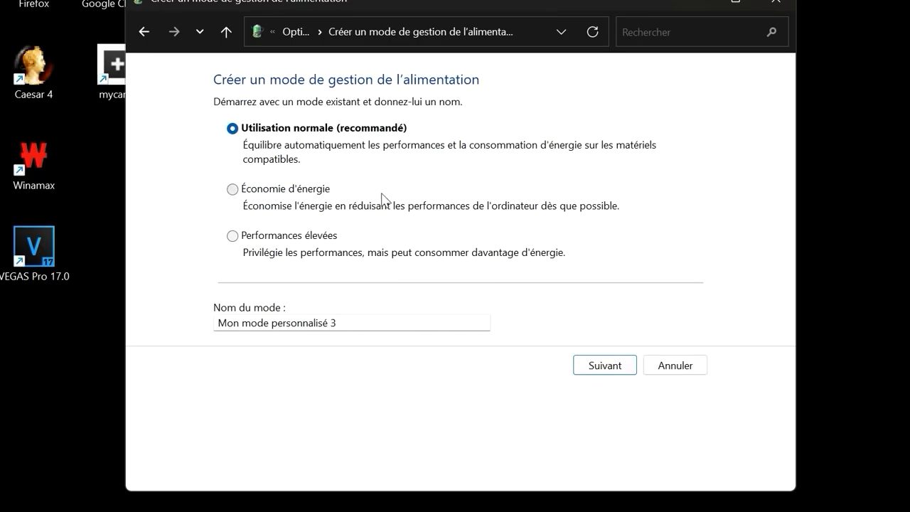
{"action": "left_click", "coordinate": [293, 192]}
{"action": "left_click_drag", "start_coordinate": [217, 322], "coordinate": [386, 296]}
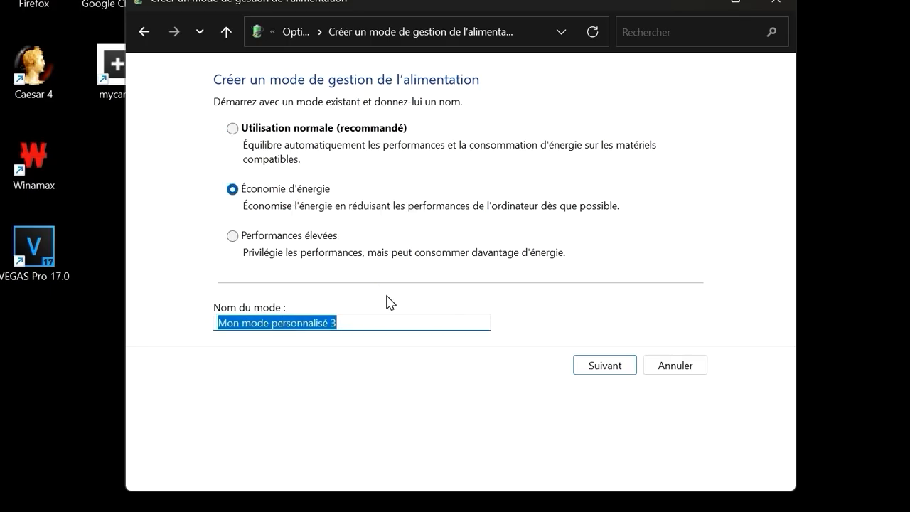
{"action": "type", "text": "econom"}
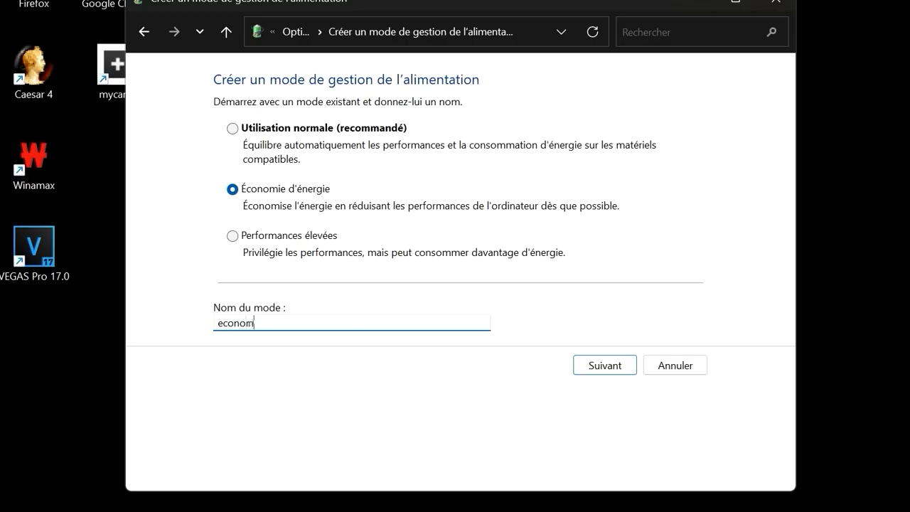
{"action": "type", "text": "ie d'energie"}
{"action": "left_click", "coordinate": [608, 371]}
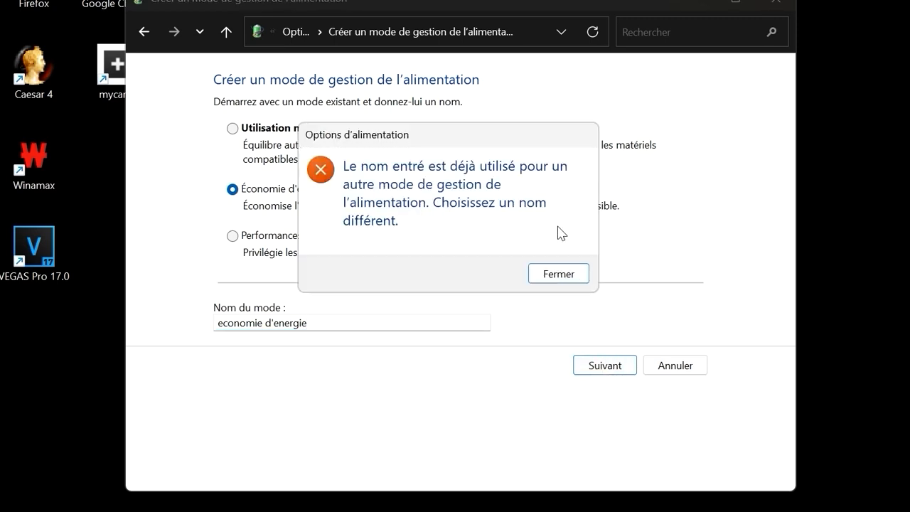
{"action": "left_click", "coordinate": [575, 277]}
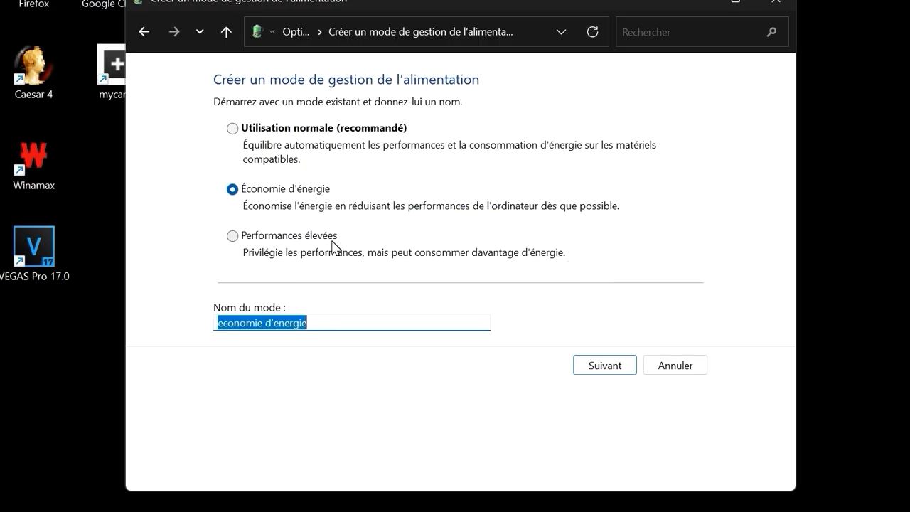
{"action": "left_click", "coordinate": [142, 32]}
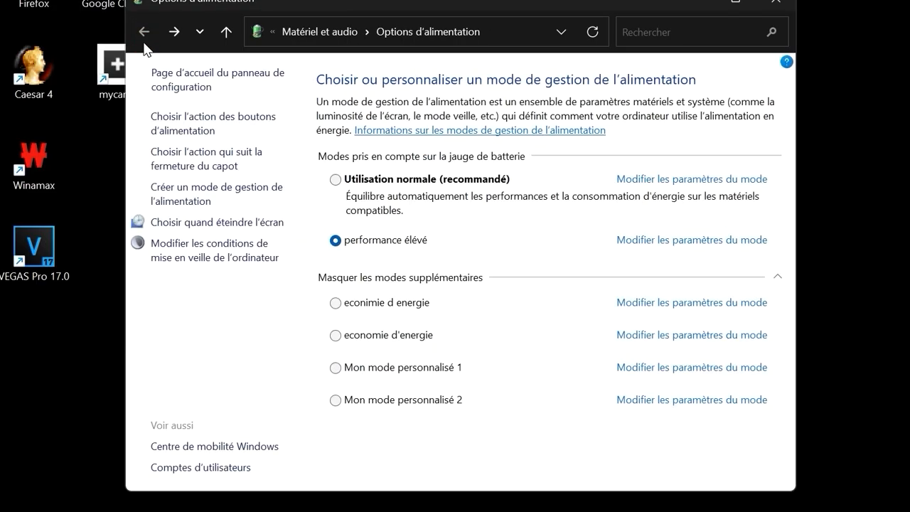
Try to create a power plan named "performance elevée" based on Performances élevées, then leave the form and close the power options
{"action": "left_click", "coordinate": [201, 199]}
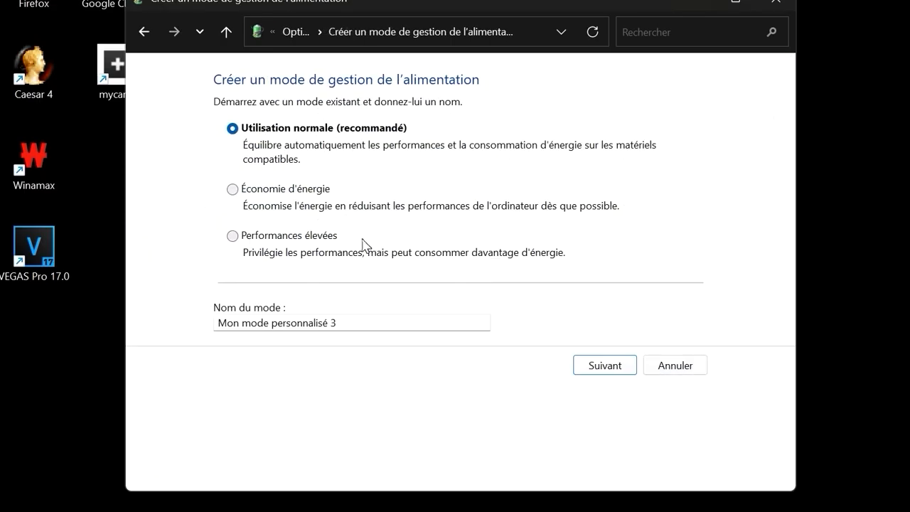
{"action": "left_click", "coordinate": [314, 236]}
{"action": "left_click", "coordinate": [396, 323]}
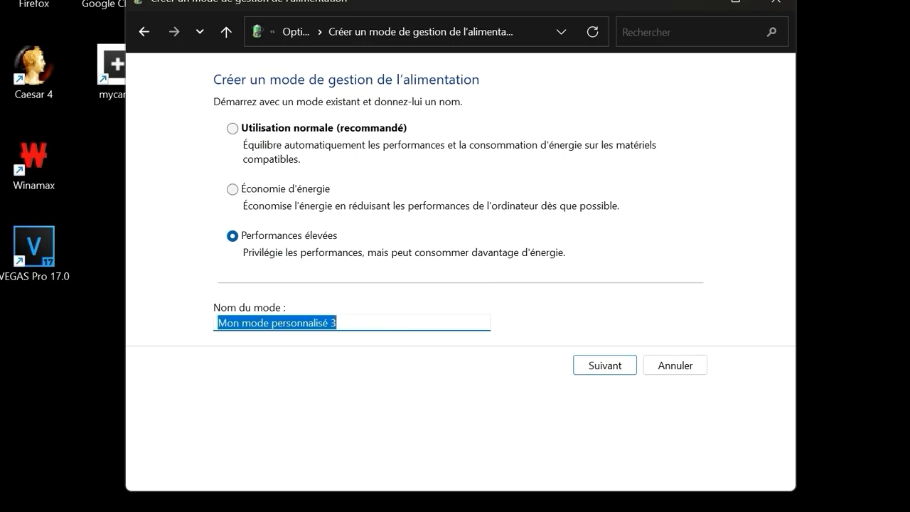
{"action": "type", "text": "permor"}
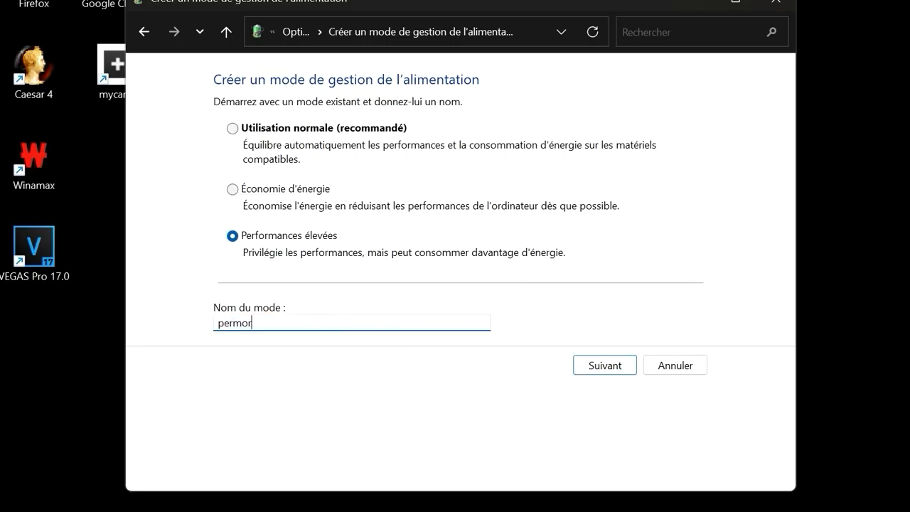
{"action": "type", "text": "m"}
{"action": "key", "text": "BackSpace"}
{"action": "key", "text": "BackSpace"}
{"action": "key", "text": "BackSpace"}
{"action": "key", "text": "BackSpace"}
{"action": "key", "text": "BackSpace"}
{"action": "key", "text": "BackSpace"}
{"action": "key", "text": "BackSpace"}
{"action": "type", "text": "performance elevée"}
{"action": "key", "text": "BackSpace"}
{"action": "type", "text": "ée"}
{"action": "left_click", "coordinate": [145, 31]}
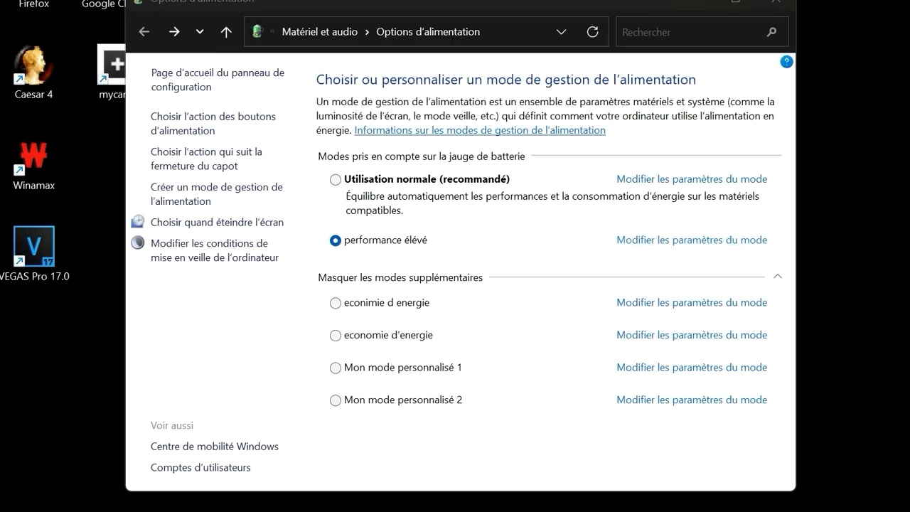
{"action": "left_click", "coordinate": [785, 1]}
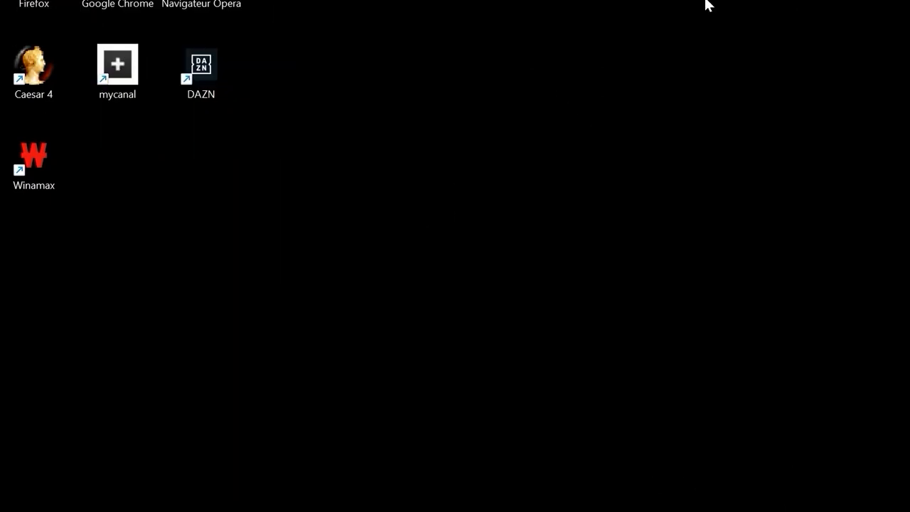
Open the Applications installées page of the Windows Settings
{"action": "key", "text": "super+s"}
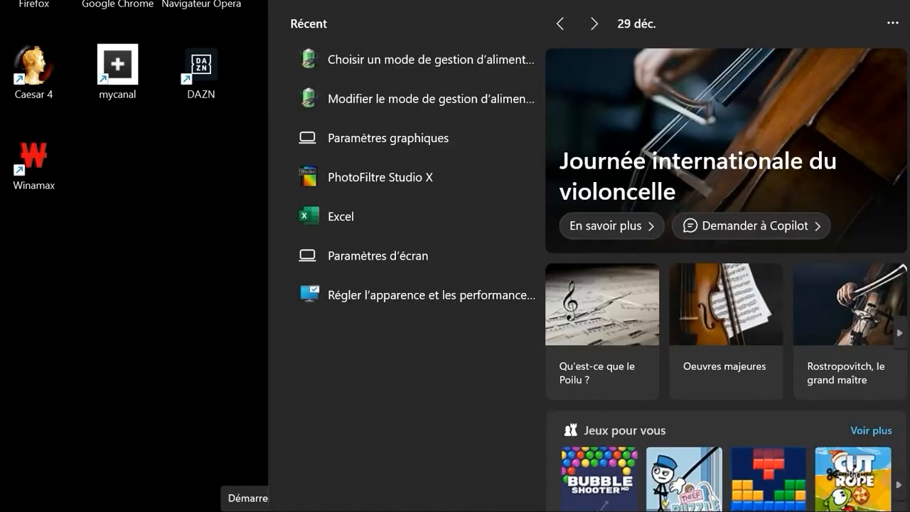
{"action": "key", "text": "super+x"}
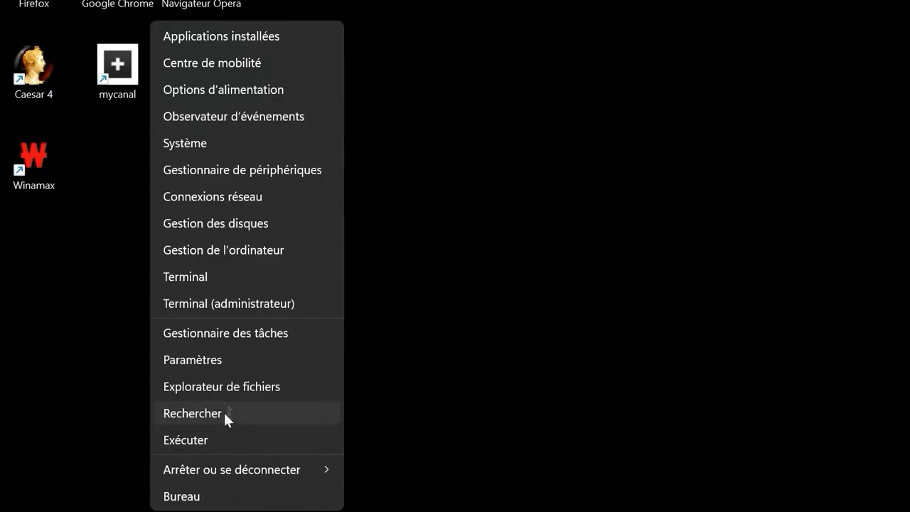
{"action": "left_click", "coordinate": [231, 362]}
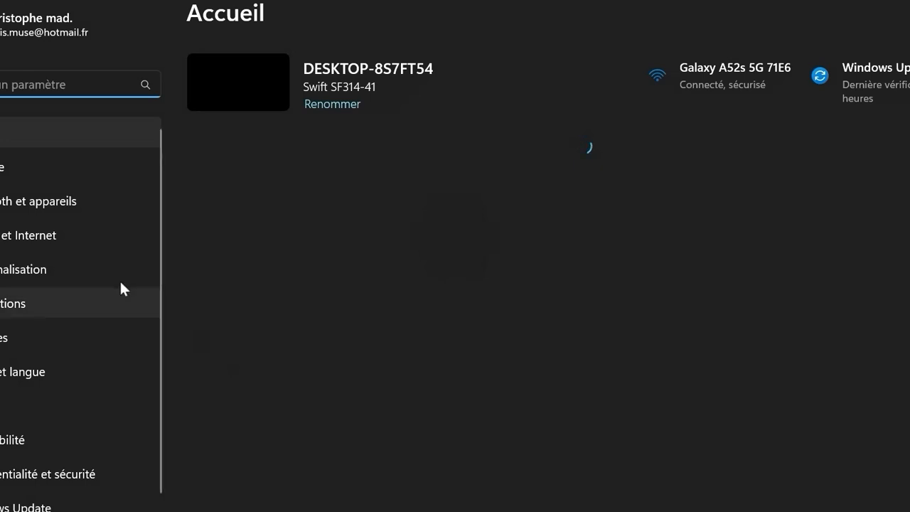
{"action": "left_click", "coordinate": [19, 307]}
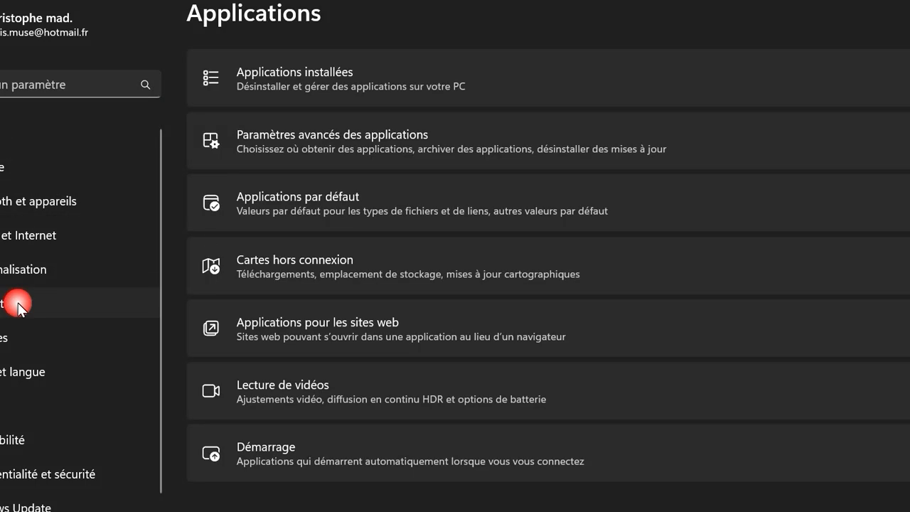
{"action": "left_click", "coordinate": [901, 78]}
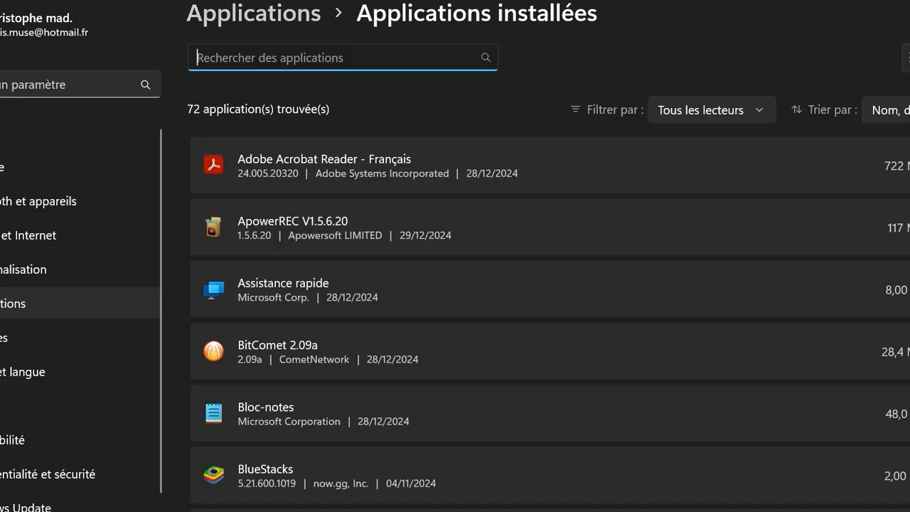
Find Microsoft 365 (Office) among the installed applications and open its advanced options
{"action": "scroll", "coordinate": [548, 274], "scroll_direction": "down", "scroll_amount": 5}
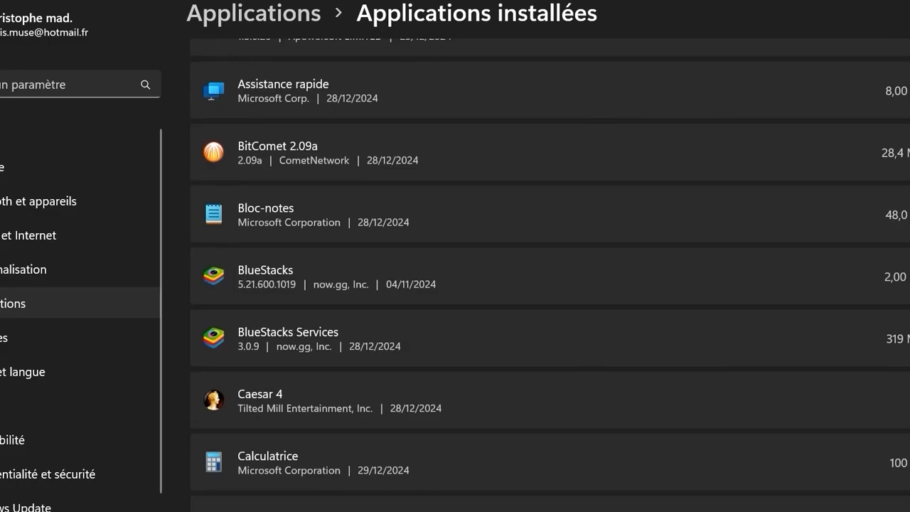
{"action": "scroll", "coordinate": [549, 274], "scroll_direction": "down", "scroll_amount": 10}
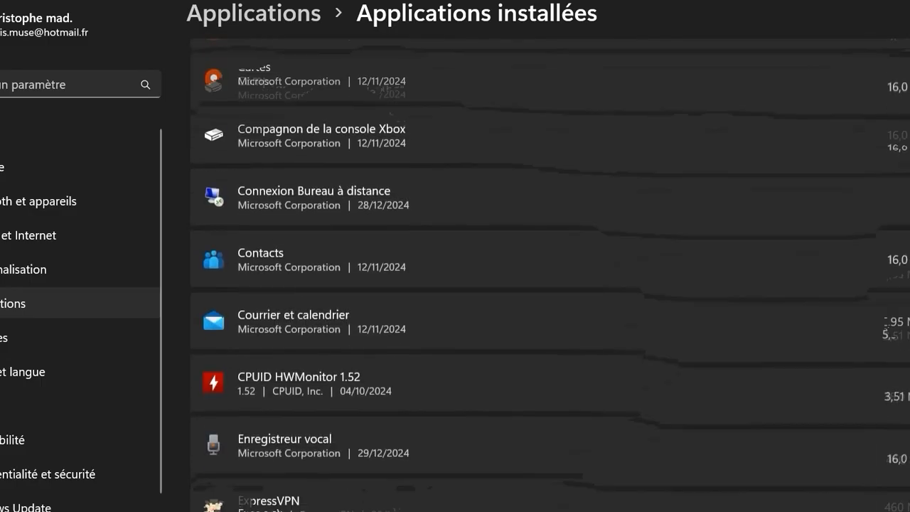
{"action": "scroll", "coordinate": [550, 274], "scroll_direction": "down", "scroll_amount": 13}
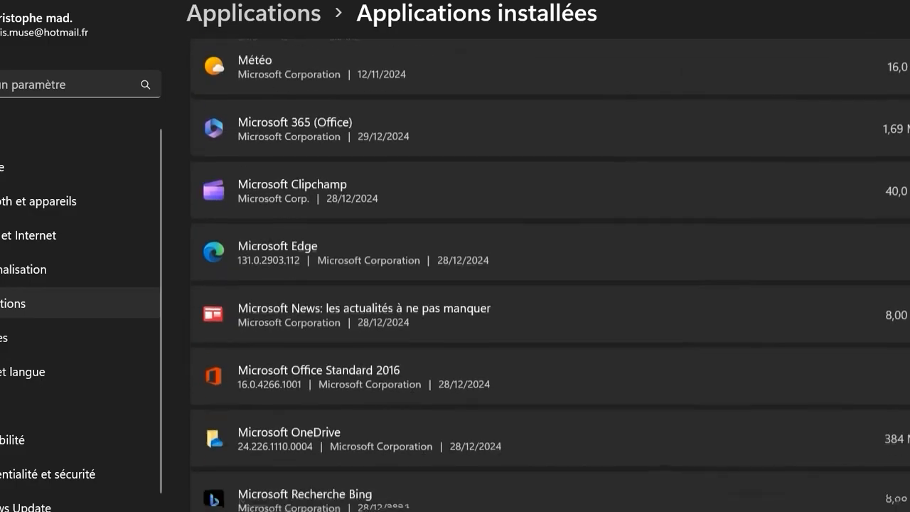
{"action": "scroll", "coordinate": [551, 274], "scroll_direction": "up", "scroll_amount": 3}
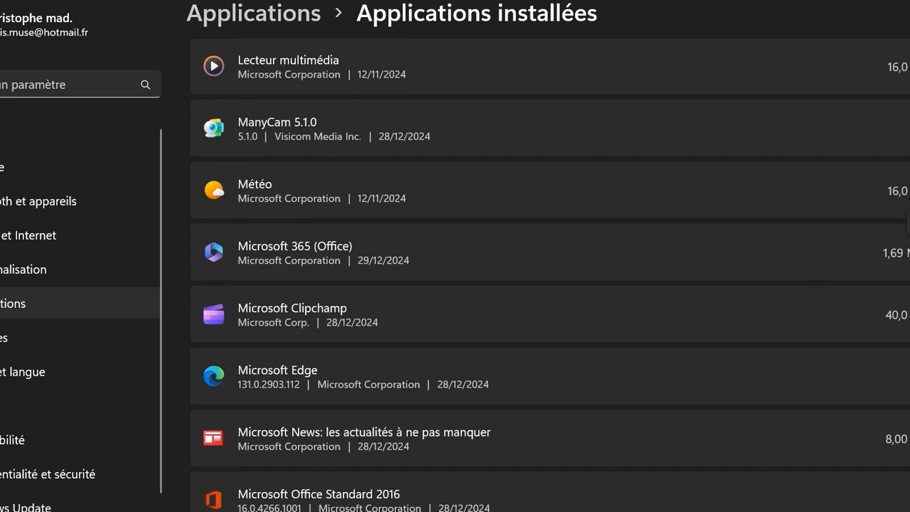
{"action": "left_click", "coordinate": [909, 252]}
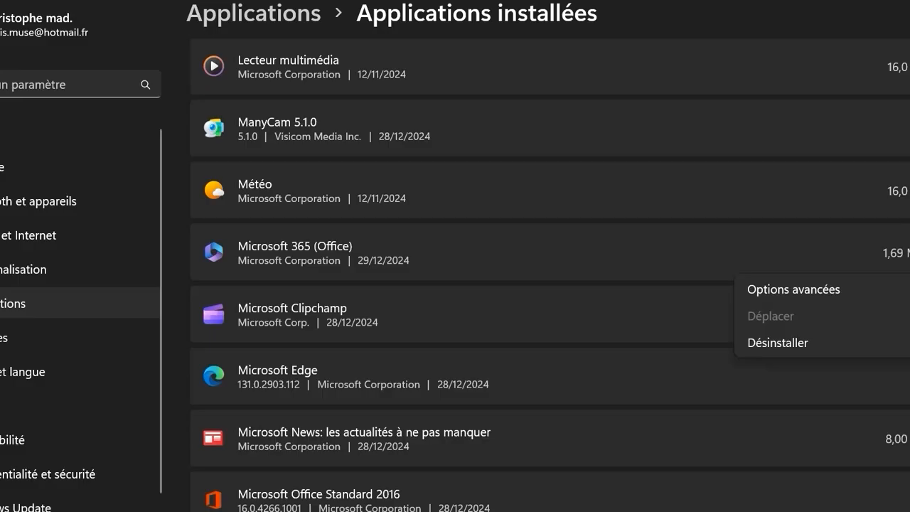
{"action": "left_click", "coordinate": [814, 293]}
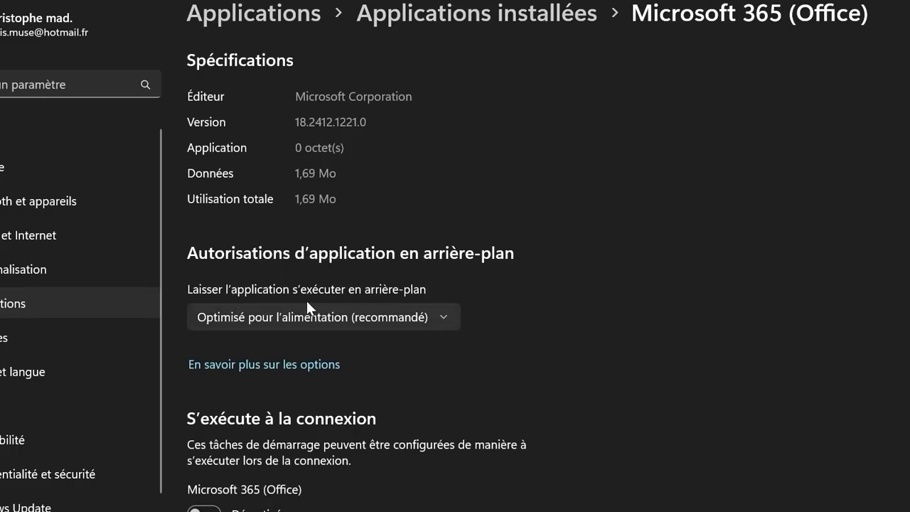
Set the background permission of Microsoft 365 (Office) to Jamais and return to the installed applications list
{"action": "left_click", "coordinate": [370, 320]}
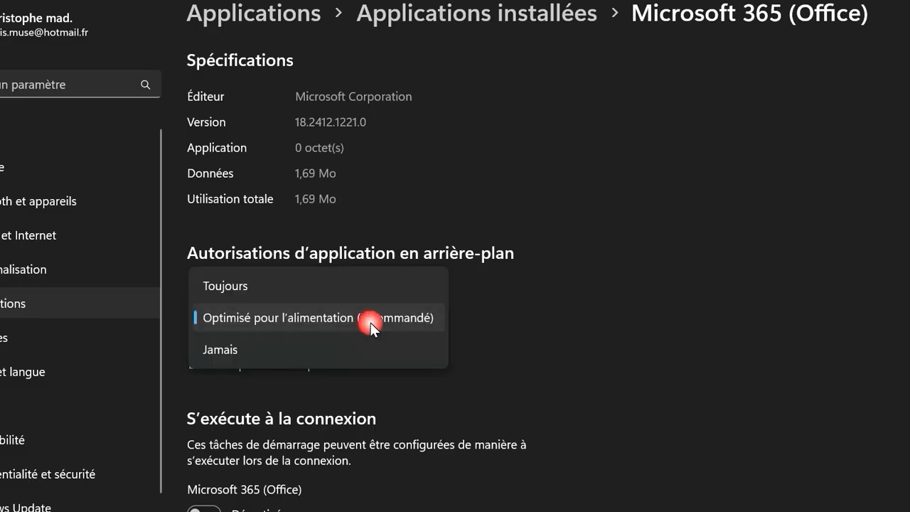
{"action": "left_click", "coordinate": [280, 344]}
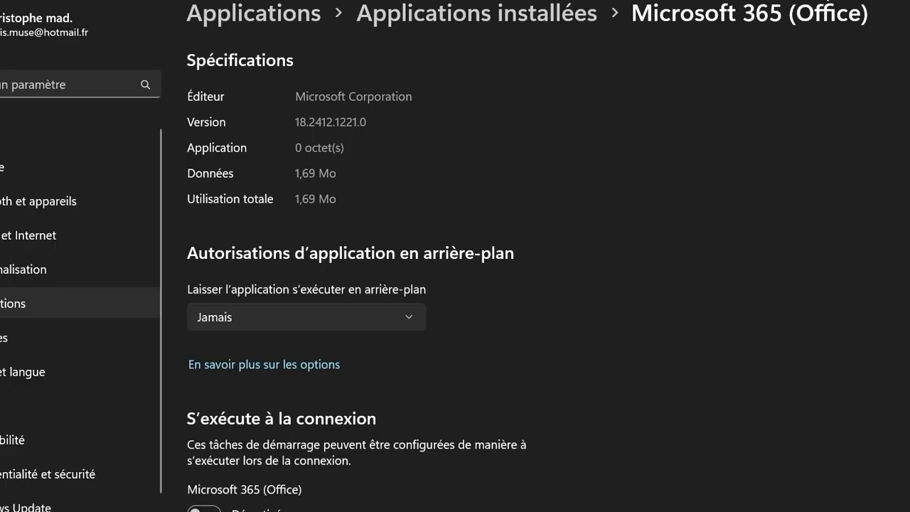
{"action": "left_click", "coordinate": [476, 14]}
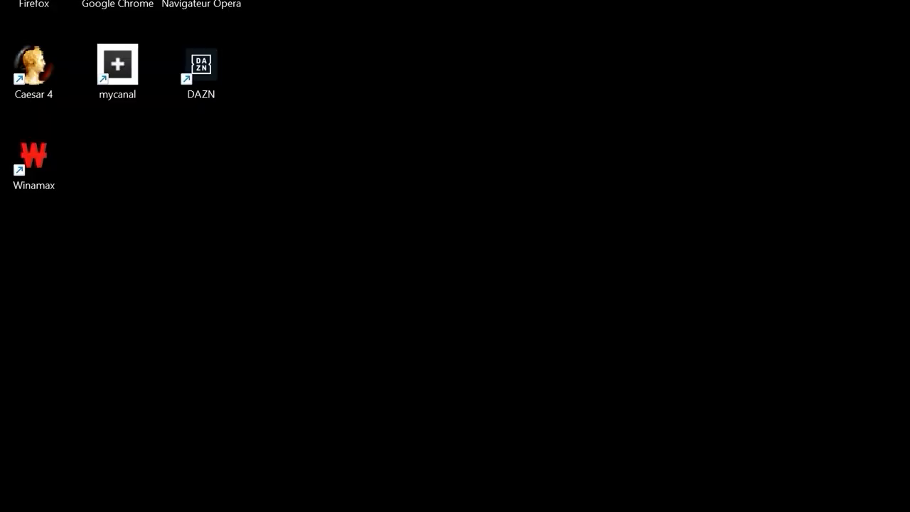
Open the Mode Jeu page in the Jeux section of the Windows Settings and turn Mode Jeu off
{"action": "key", "text": "super+s"}
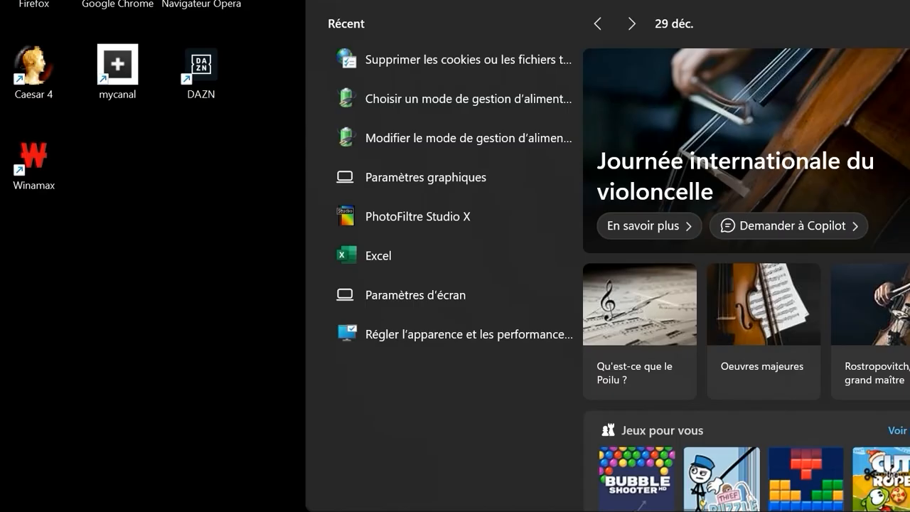
{"action": "key", "text": "super+x"}
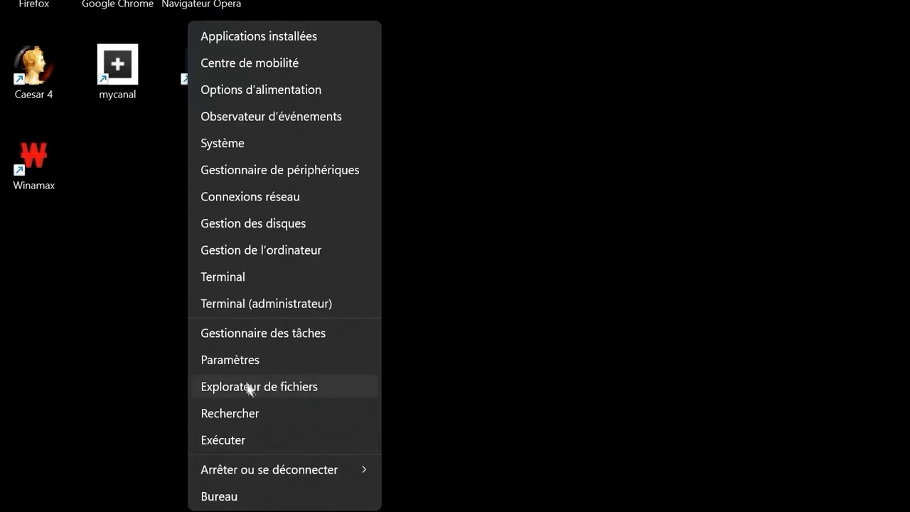
{"action": "left_click", "coordinate": [238, 361]}
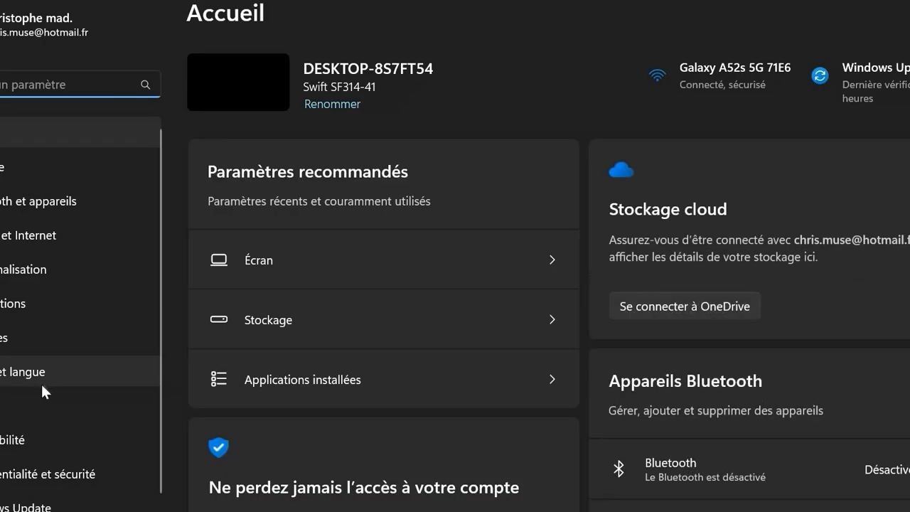
{"action": "left_click", "coordinate": [19, 406]}
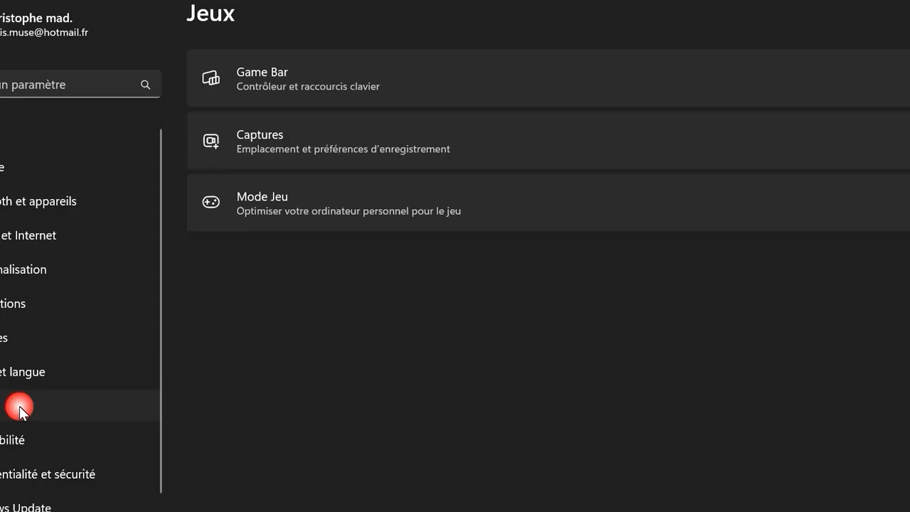
{"action": "left_click", "coordinate": [374, 211]}
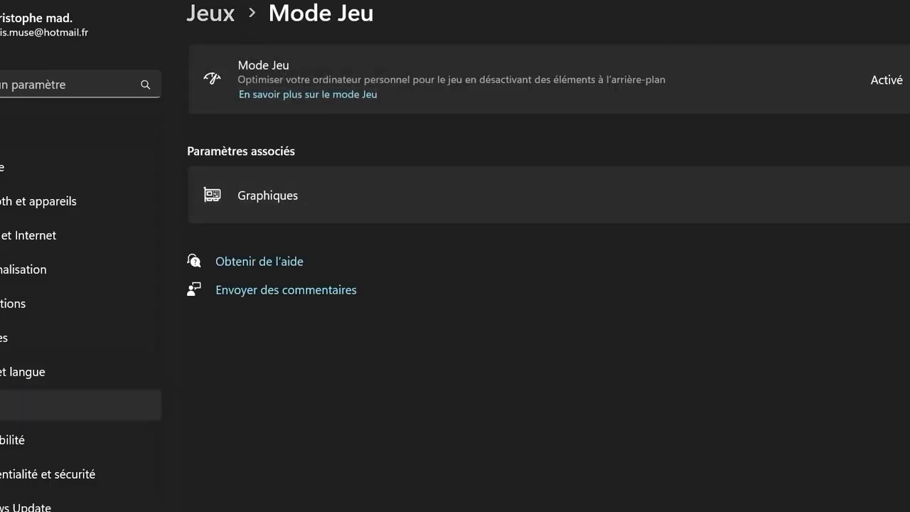
{"action": "left_click", "coordinate": [909, 79]}
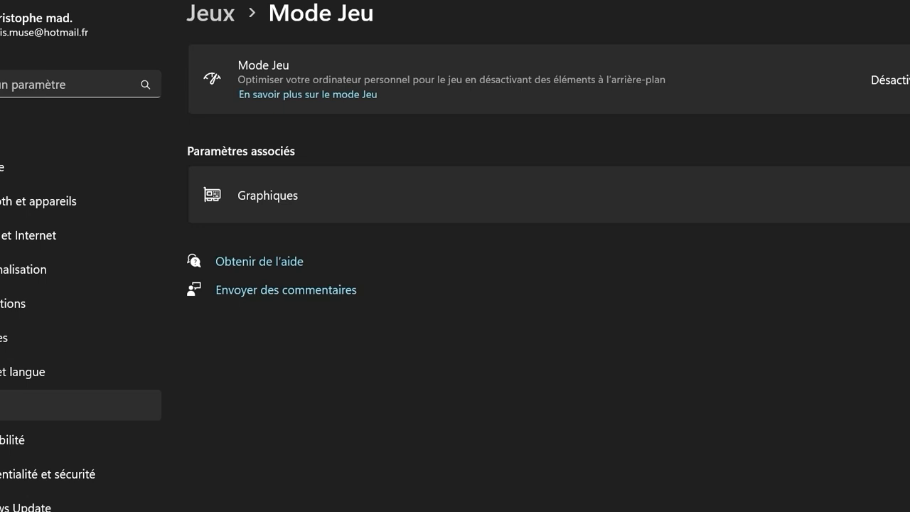